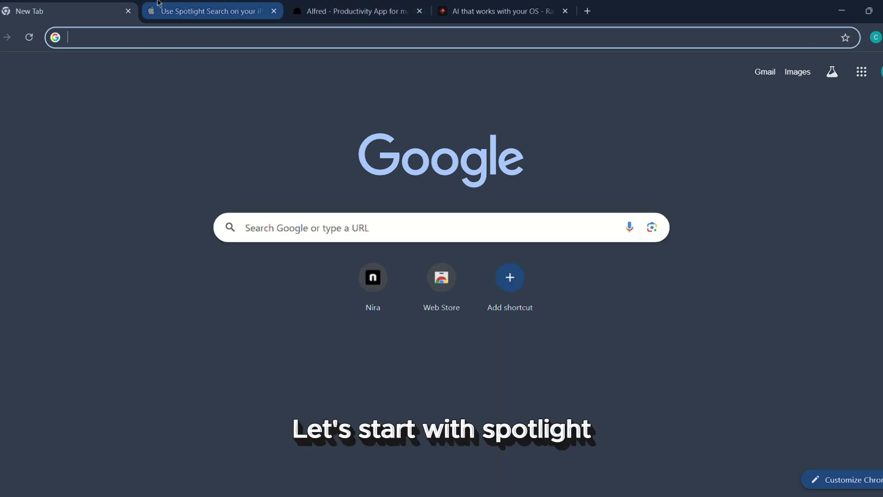
click(207, 11)
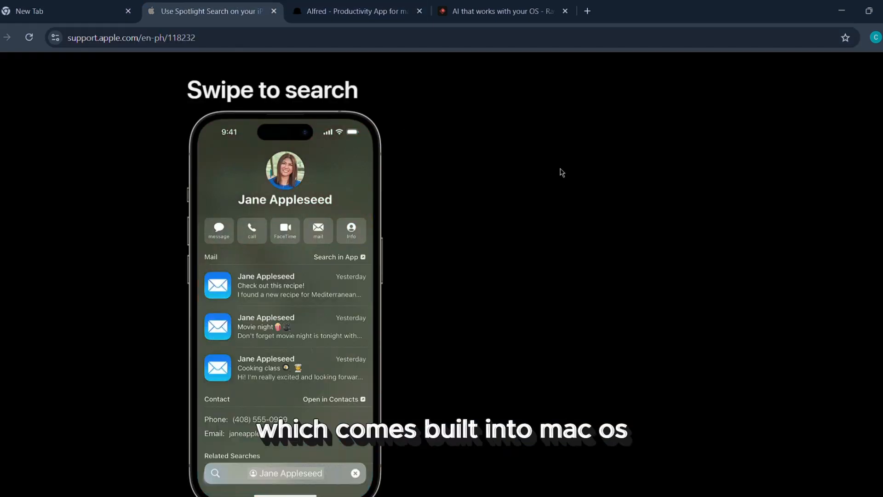
scroll(560, 171, up, 2)
scroll(560, 172, up, 1)
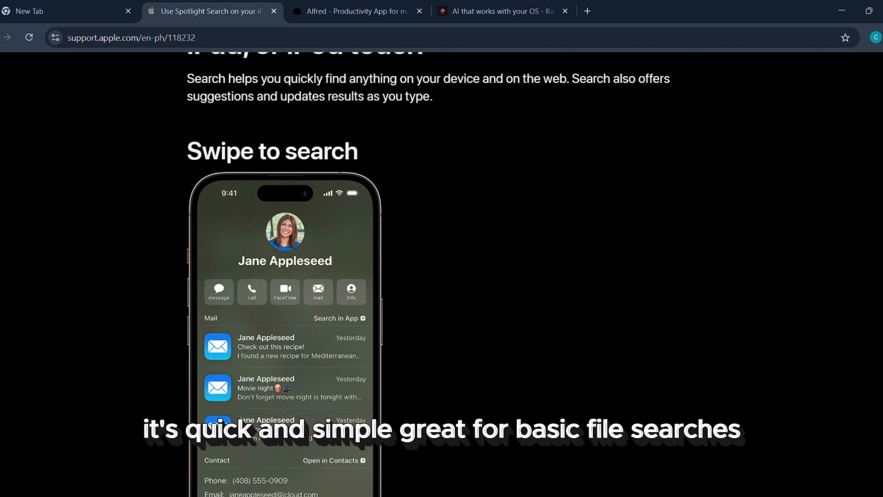
scroll(394, 249, up, 4)
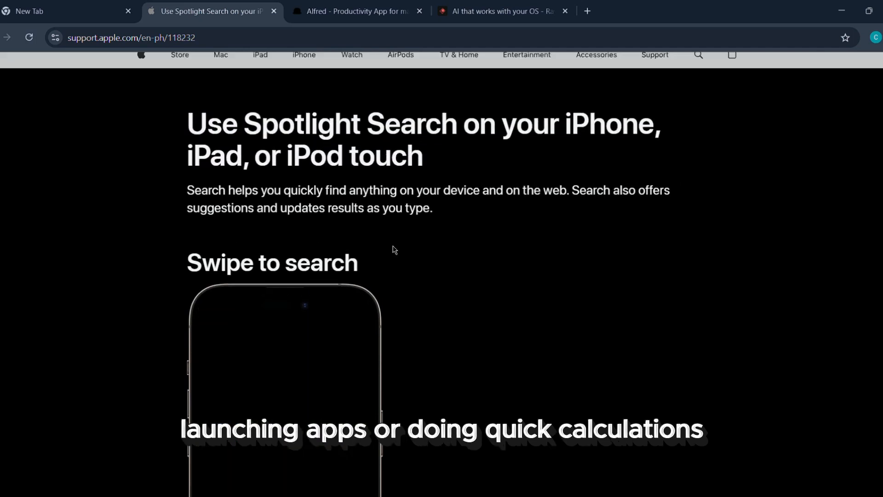
scroll(394, 249, down, 3)
scroll(424, 245, down, 3)
scroll(424, 245, down, 3)
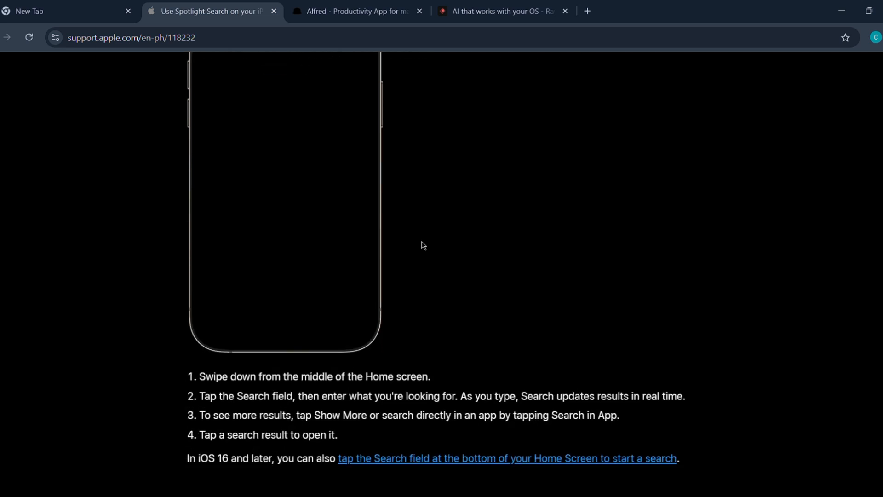
scroll(424, 245, down, 2)
scroll(424, 245, down, 2)
scroll(423, 244, down, 1)
scroll(424, 245, down, 1)
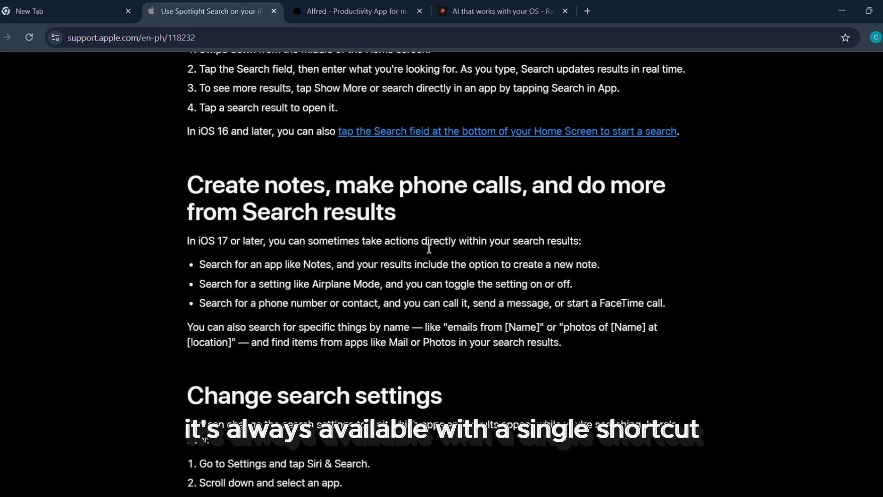
scroll(423, 245, up, 3)
scroll(424, 245, up, 1)
scroll(423, 245, up, 1)
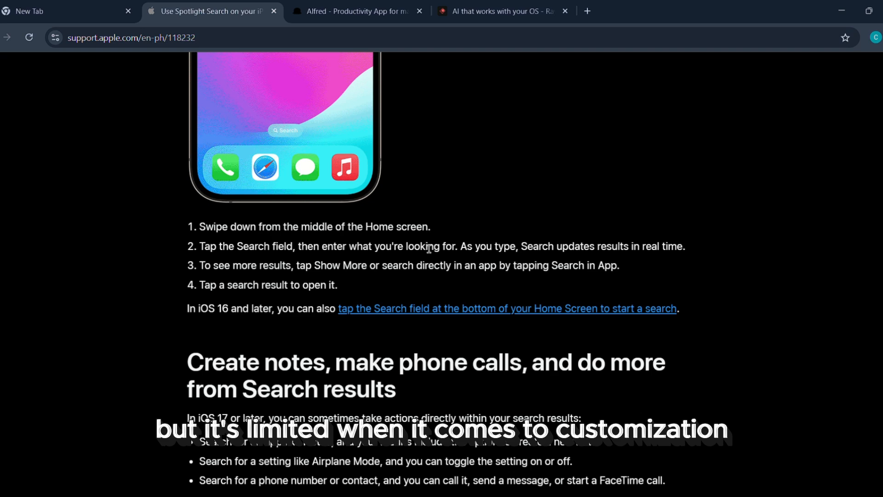
scroll(428, 249, down, 1)
scroll(400, 245, down, 1)
scroll(400, 245, up, 8)
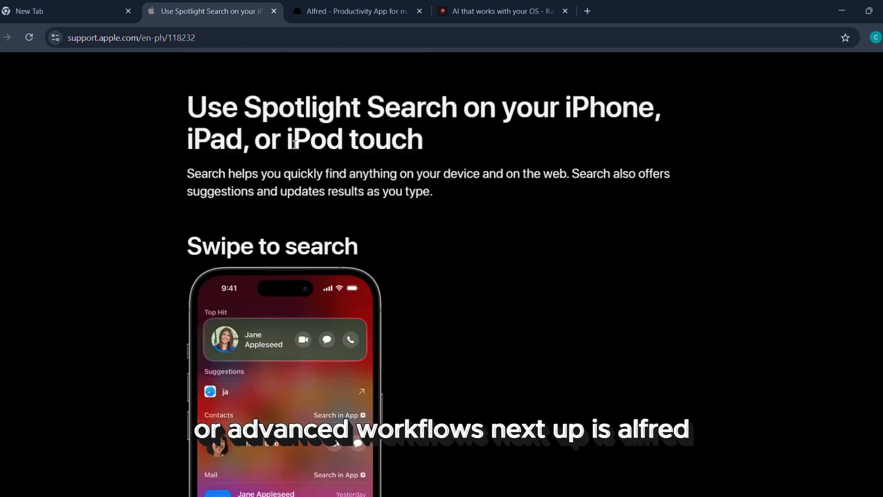
Step: Switch to the Alfred 5 for Mac homepage tab
click(358, 11)
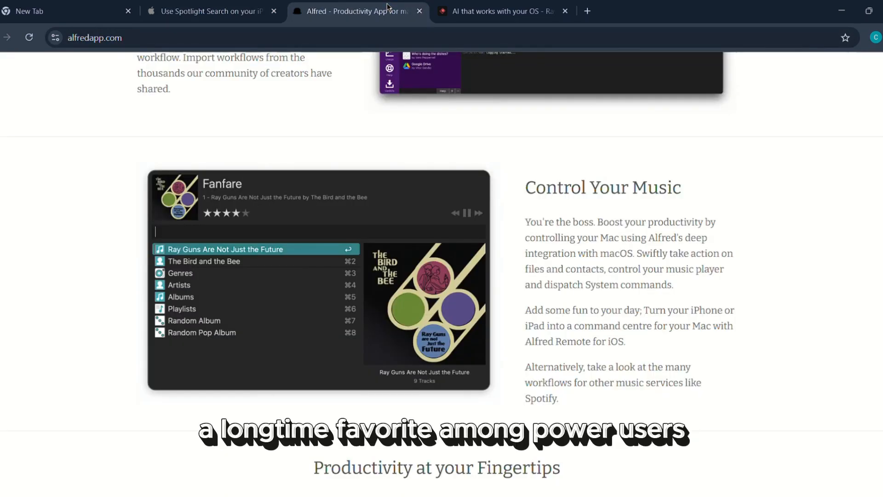
scroll(441, 276, down, 5)
scroll(441, 276, down, 5)
scroll(442, 276, up, 10)
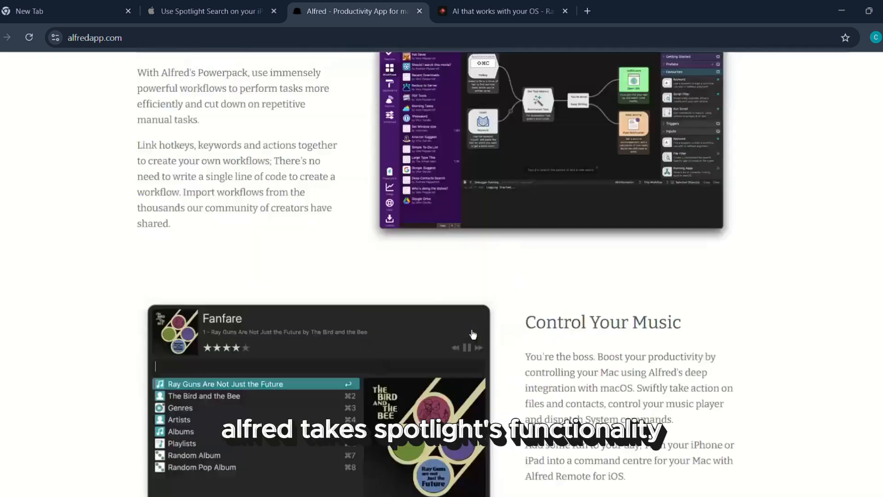
scroll(472, 334, up, 6)
scroll(473, 334, up, 8)
scroll(464, 324, up, 6)
scroll(464, 324, up, 2)
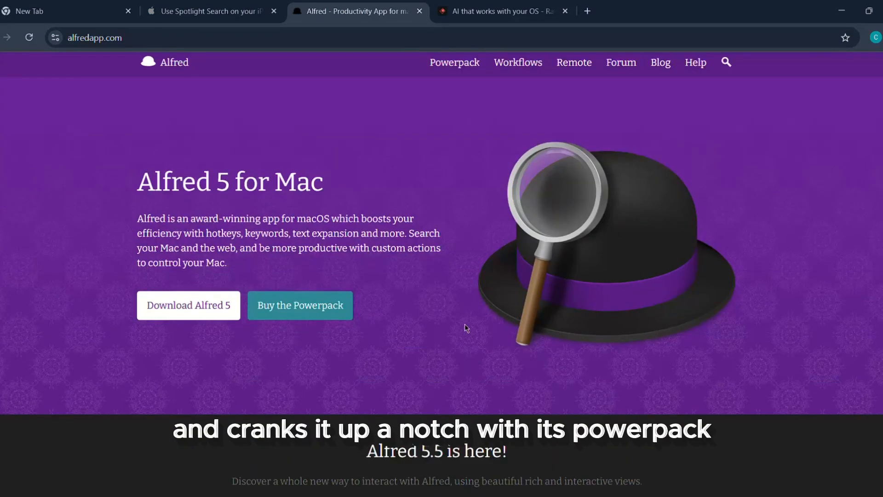
scroll(409, 275, down, 5)
scroll(409, 275, down, 3)
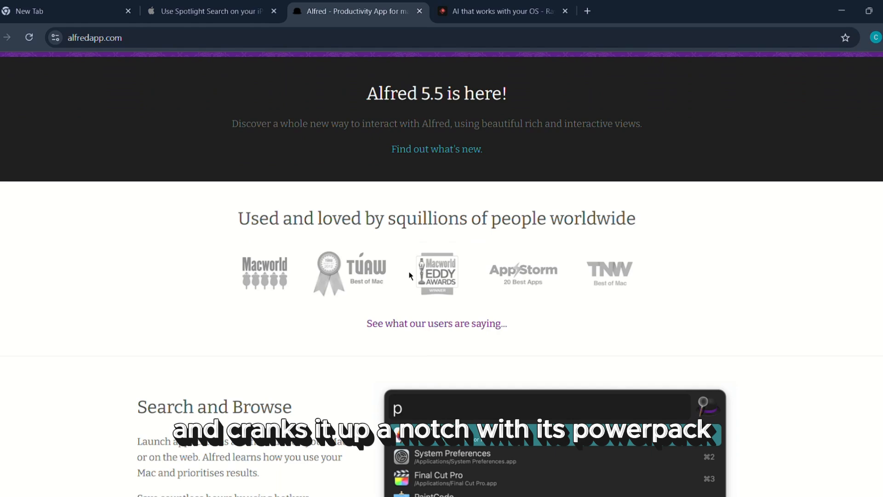
scroll(409, 274, down, 3)
scroll(409, 275, down, 3)
scroll(409, 275, down, 4)
scroll(409, 274, down, 3)
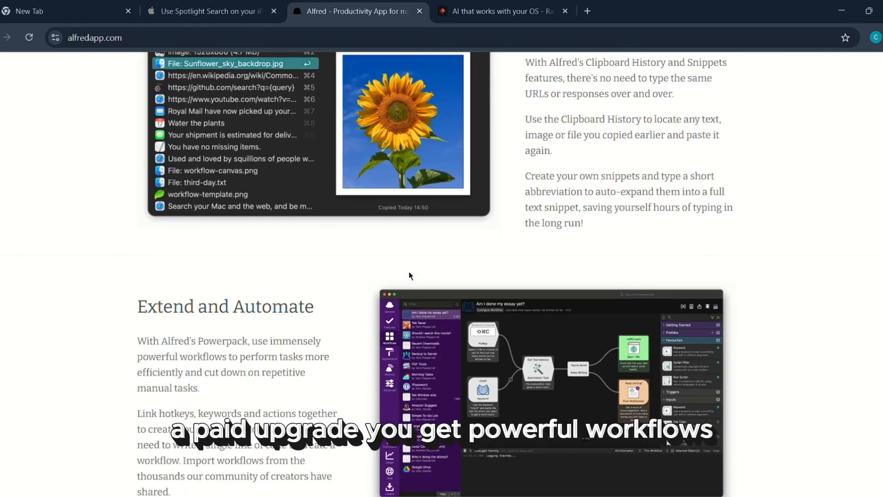
scroll(409, 275, down, 4)
scroll(409, 275, down, 3)
scroll(409, 275, down, 2)
scroll(408, 274, down, 1)
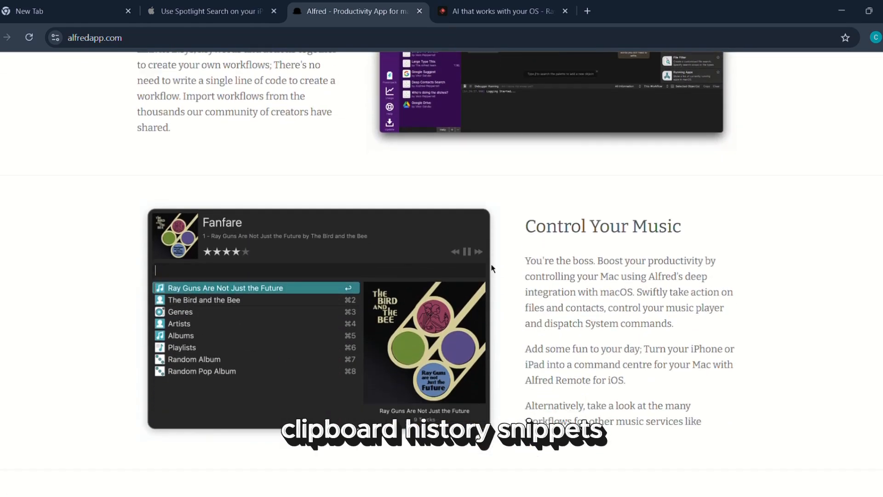
scroll(409, 274, down, 5)
scroll(410, 275, down, 3)
scroll(495, 276, down, 2)
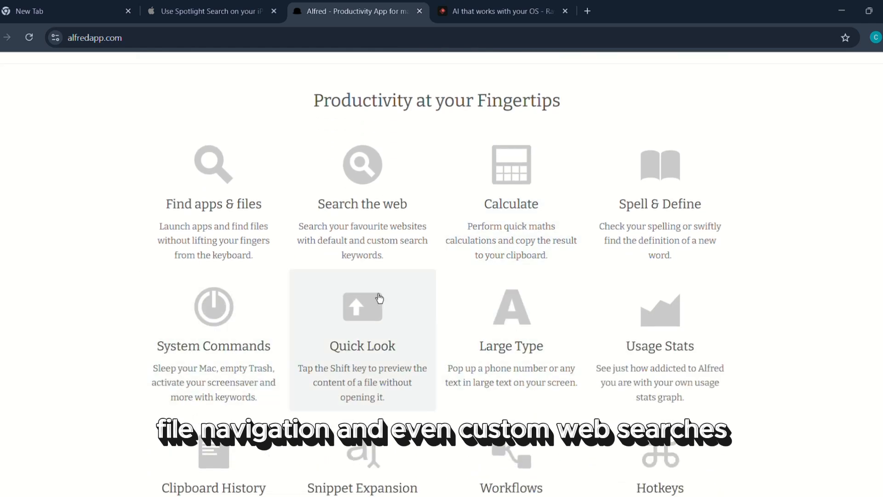
scroll(378, 298, down, 3)
scroll(483, 304, down, 1)
scroll(483, 303, down, 3)
scroll(495, 311, down, 3)
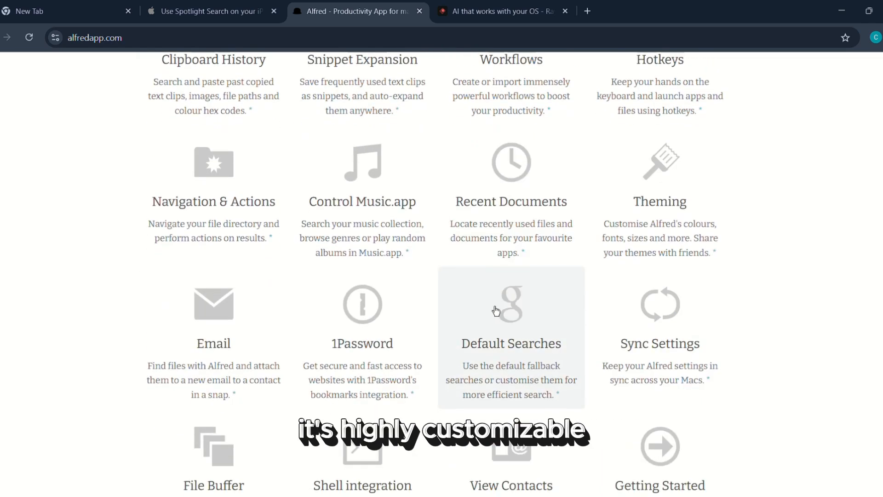
scroll(495, 311, down, 4)
scroll(449, 303, down, 2)
scroll(404, 307, down, 4)
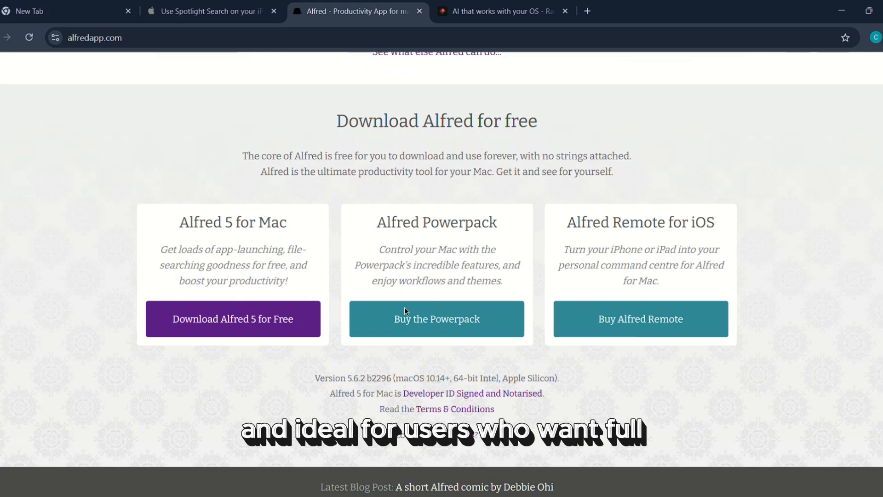
scroll(405, 307, down, 3)
scroll(428, 290, down, 3)
scroll(428, 290, up, 3)
scroll(426, 291, up, 8)
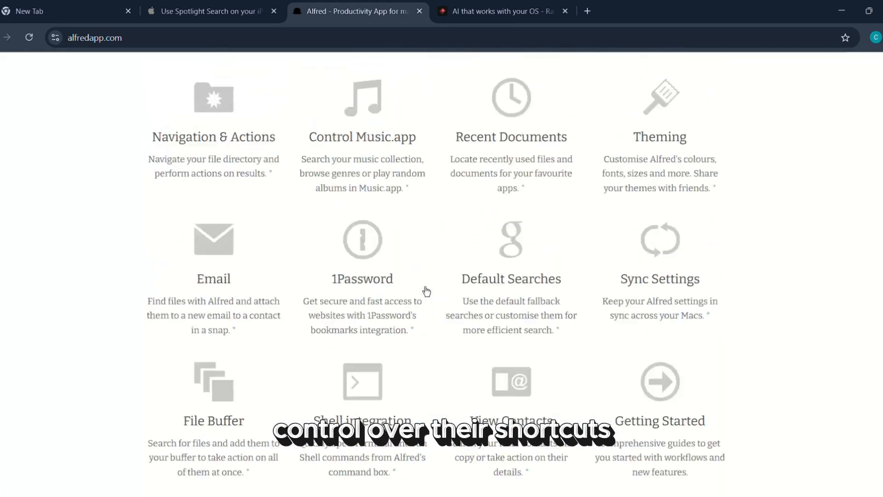
scroll(426, 290, up, 6)
scroll(425, 290, up, 6)
scroll(425, 290, up, 6)
scroll(426, 291, up, 5)
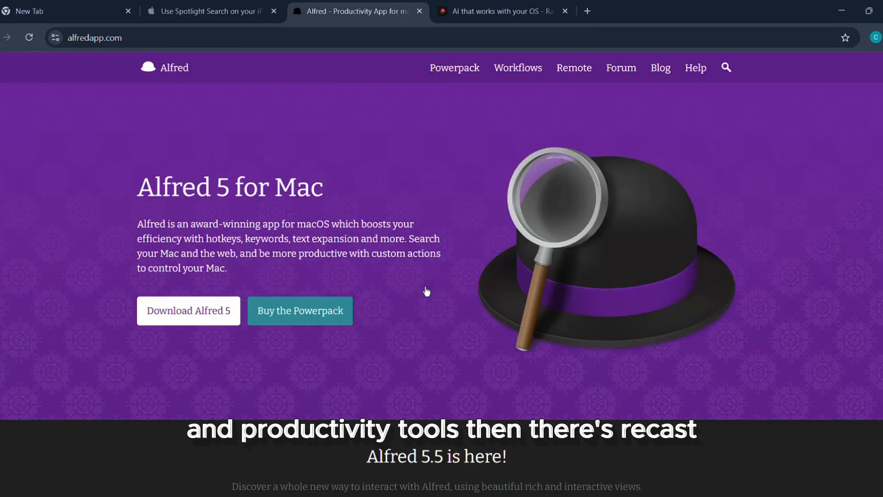
Step: Switch to the Raycast AI page tab to review its features
click(491, 10)
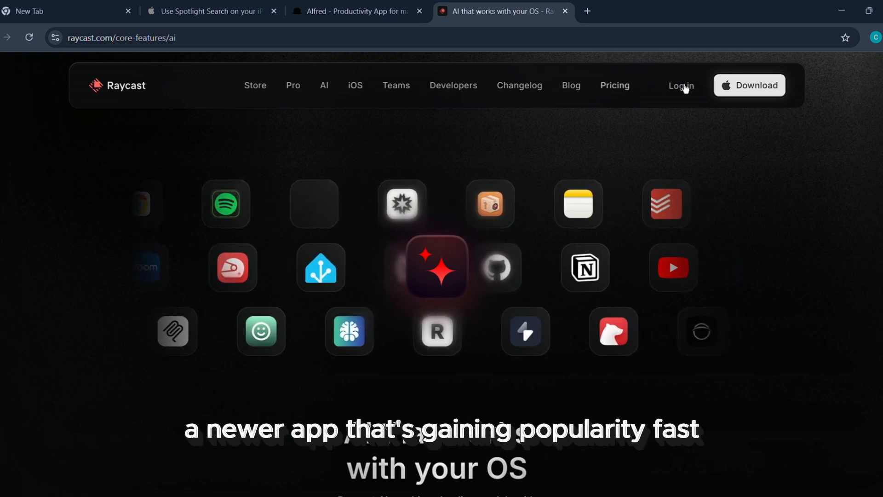
scroll(502, 238, down, 3)
scroll(489, 245, down, 3)
scroll(490, 244, down, 3)
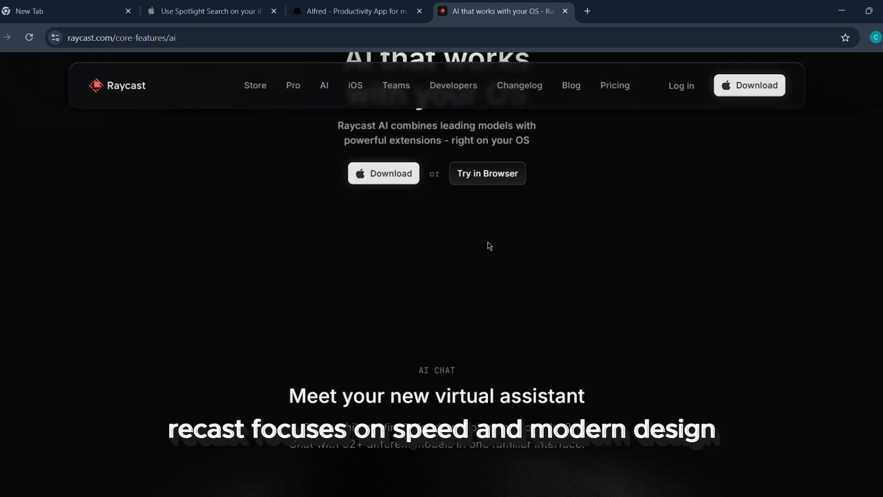
scroll(487, 245, down, 3)
scroll(487, 245, down, 2)
scroll(487, 244, down, 3)
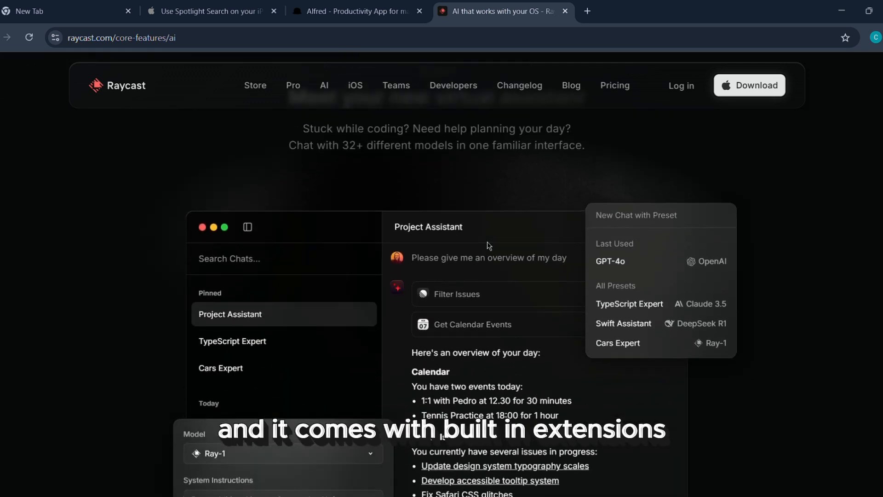
scroll(487, 241, down, 1)
scroll(488, 242, down, 2)
scroll(487, 241, down, 3)
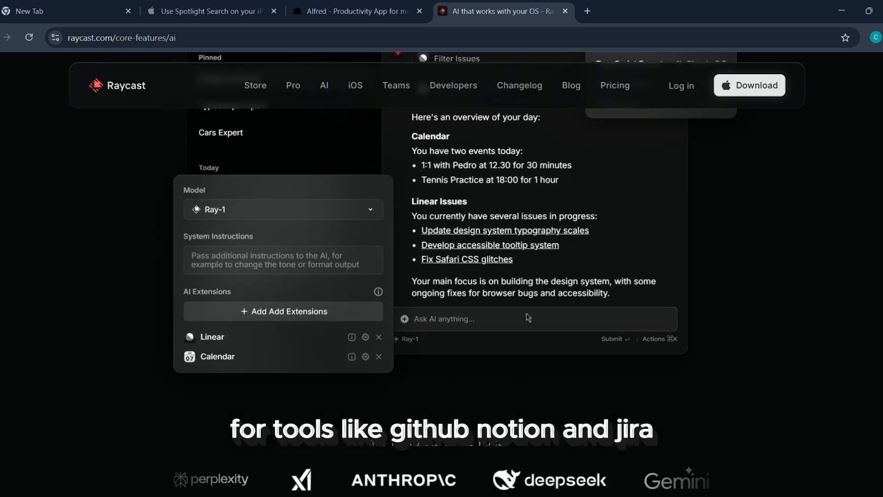
scroll(526, 316, down, 2)
scroll(528, 316, down, 1)
scroll(527, 317, down, 3)
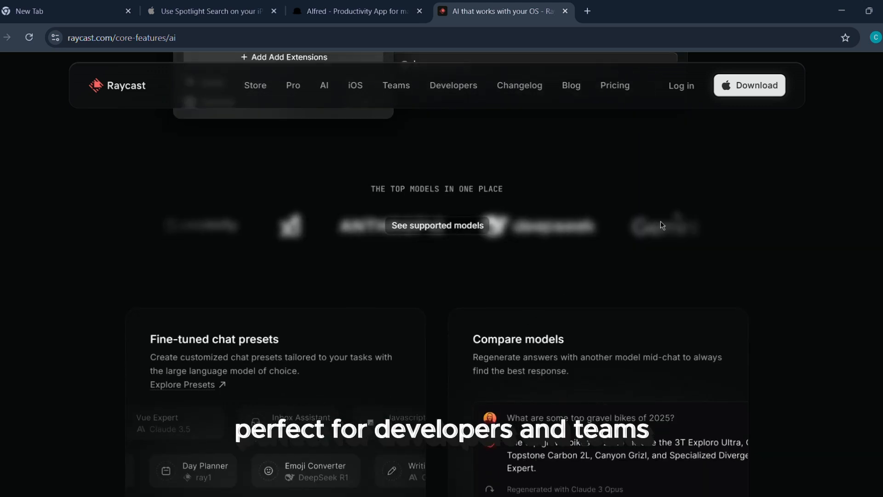
scroll(455, 361, down, 2)
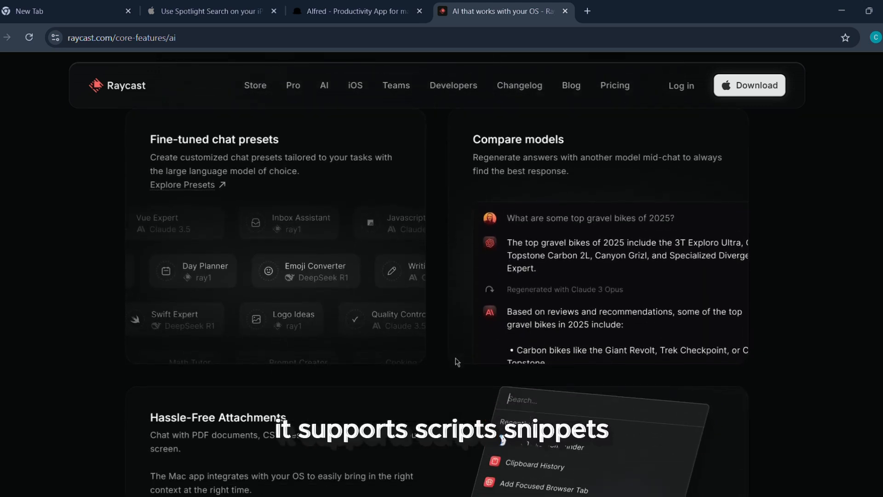
scroll(456, 362, down, 3)
scroll(455, 362, down, 2)
scroll(455, 362, down, 3)
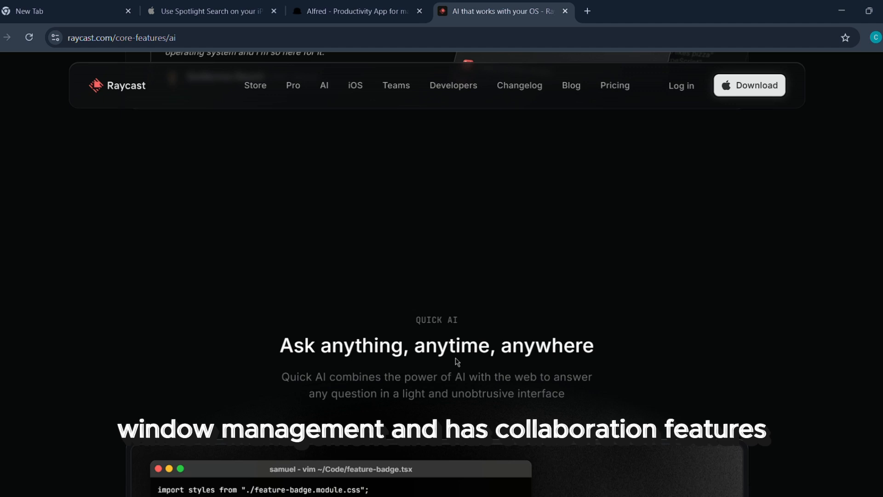
scroll(456, 362, down, 1)
scroll(455, 362, down, 2)
scroll(456, 361, down, 2)
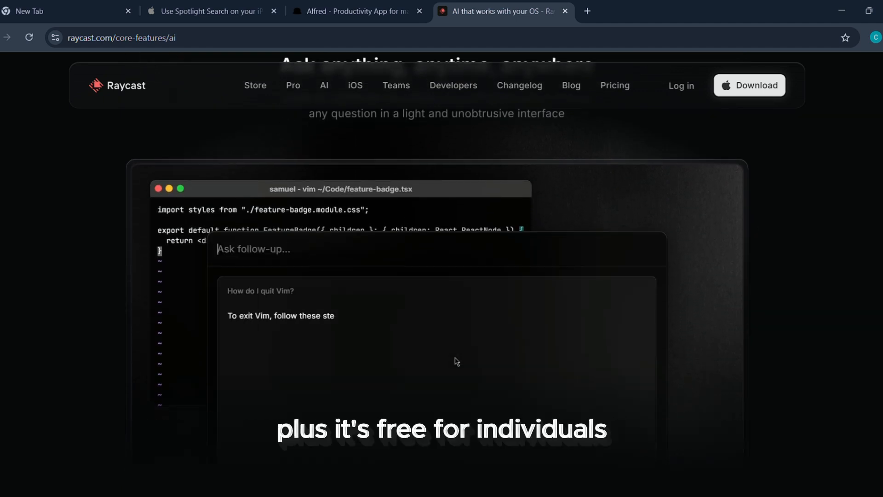
scroll(455, 361, down, 3)
scroll(455, 362, down, 2)
scroll(455, 362, down, 2)
scroll(456, 361, down, 3)
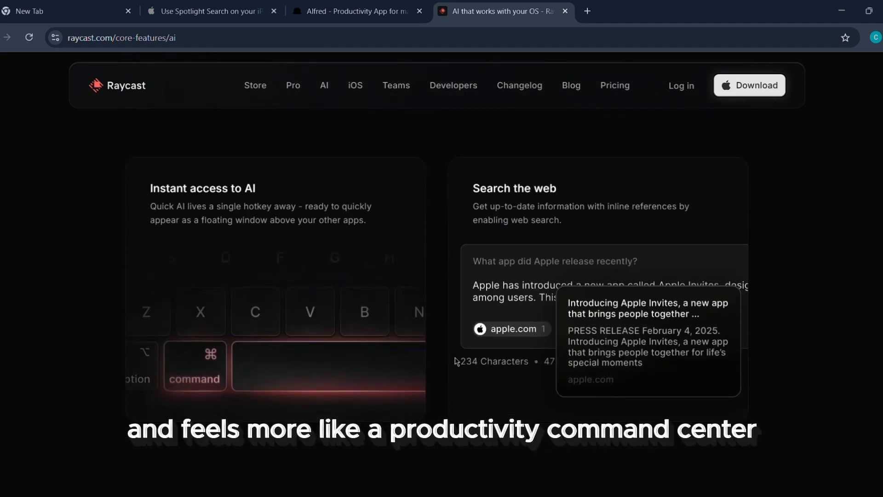
scroll(456, 362, down, 2)
scroll(455, 361, down, 3)
scroll(455, 361, down, 3)
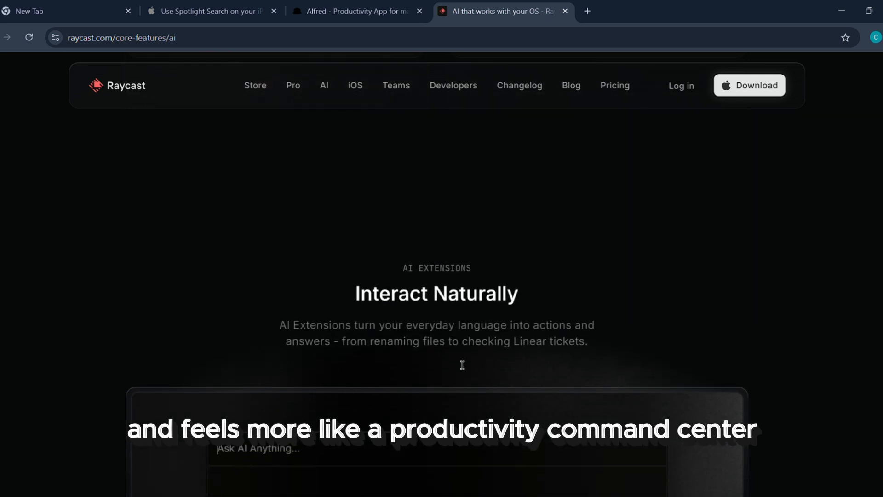
scroll(455, 362, down, 2)
scroll(455, 362, up, 3)
scroll(456, 361, up, 2)
scroll(455, 362, down, 2)
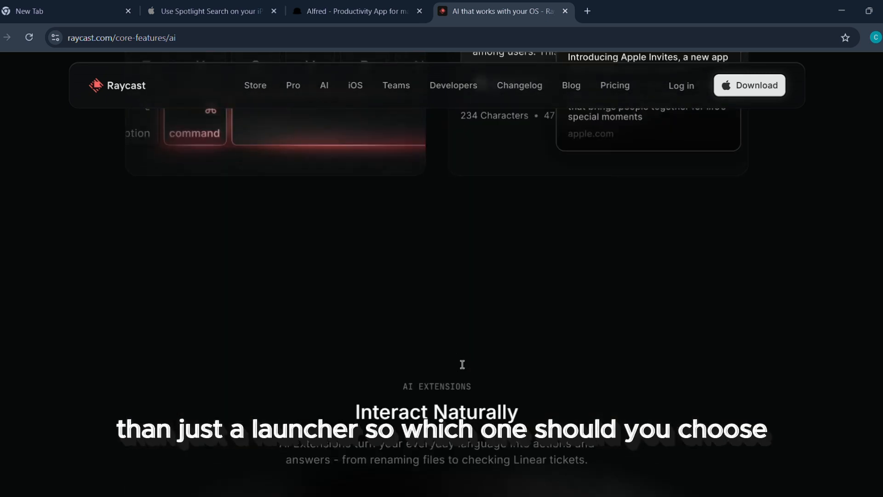
scroll(455, 362, down, 2)
scroll(463, 364, down, 3)
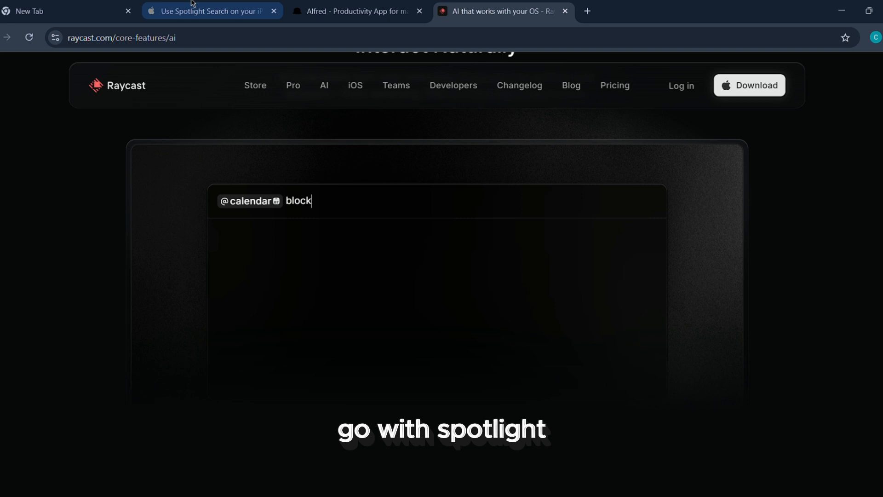
Step: Revisit the Spotlight support article, then Alfred, then the Raycast AI page
click(207, 11)
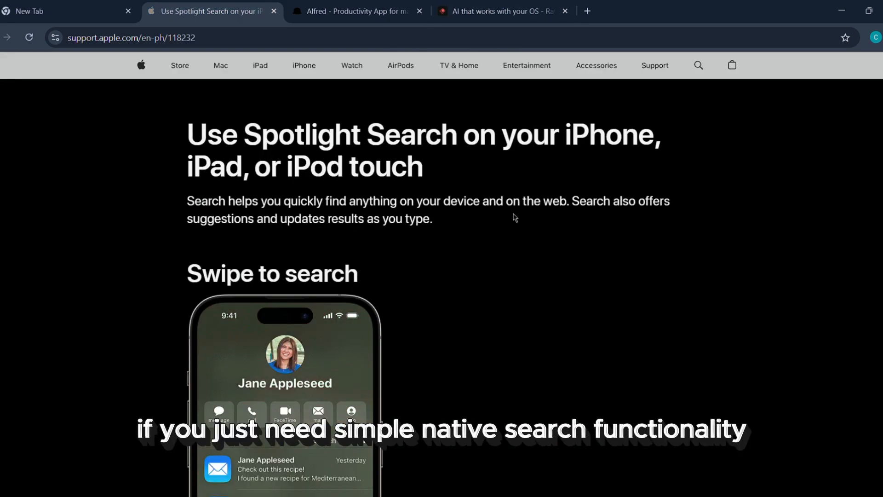
click(339, 12)
scroll(454, 148, down, 3)
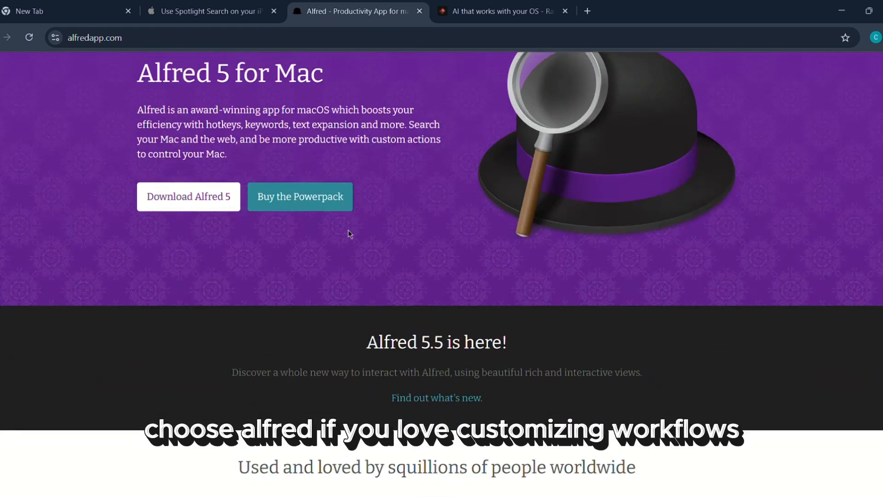
scroll(348, 230, up, 3)
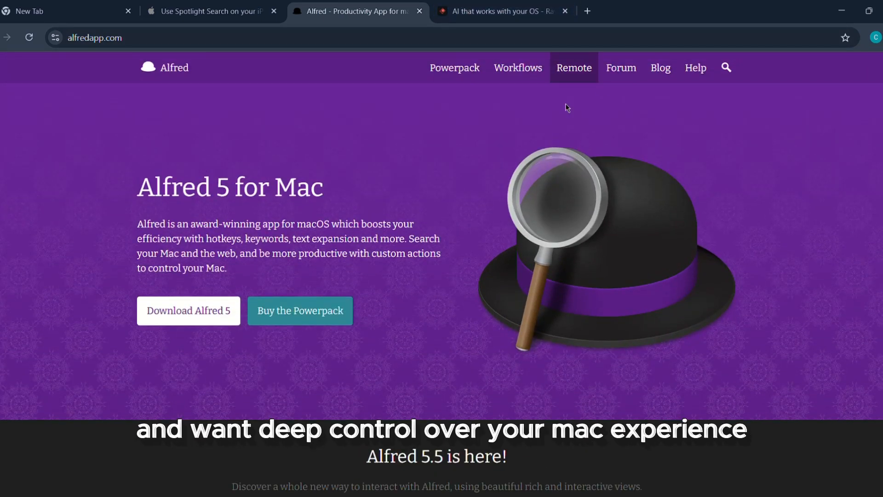
click(497, 12)
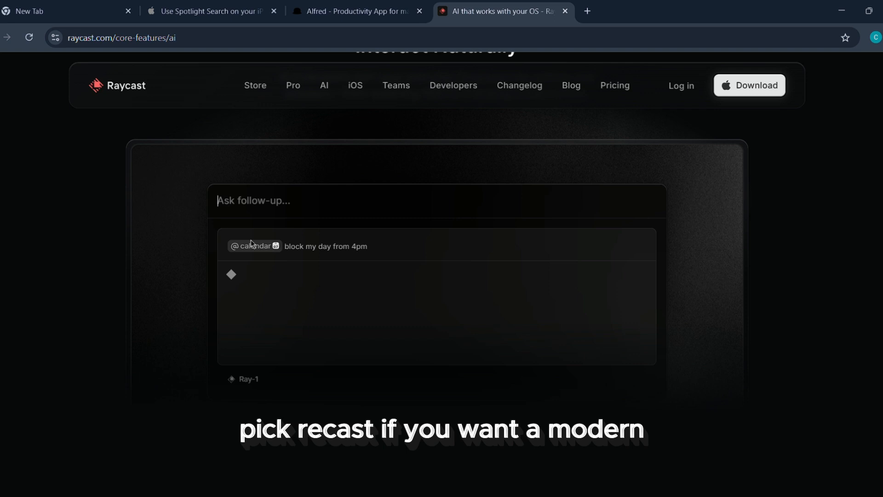
scroll(430, 268, down, 5)
scroll(429, 268, down, 5)
scroll(429, 268, up, 5)
scroll(429, 268, up, 5)
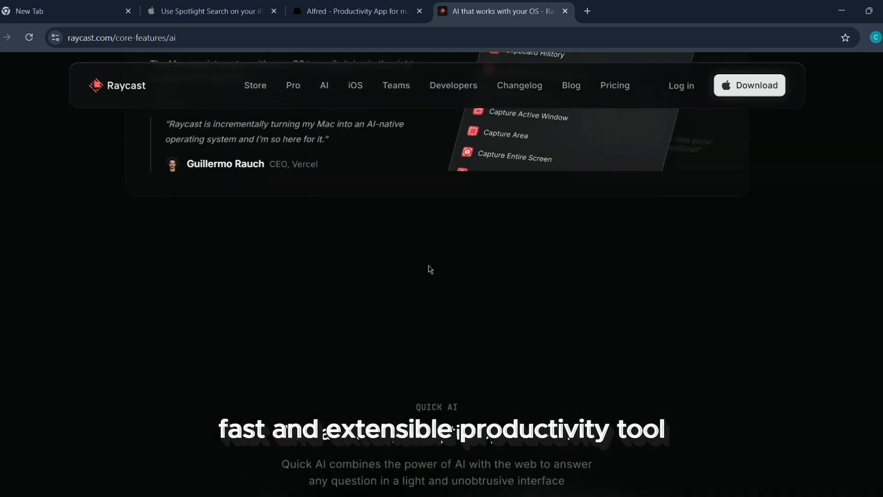
scroll(442, 276, up, 5)
scroll(441, 276, up, 5)
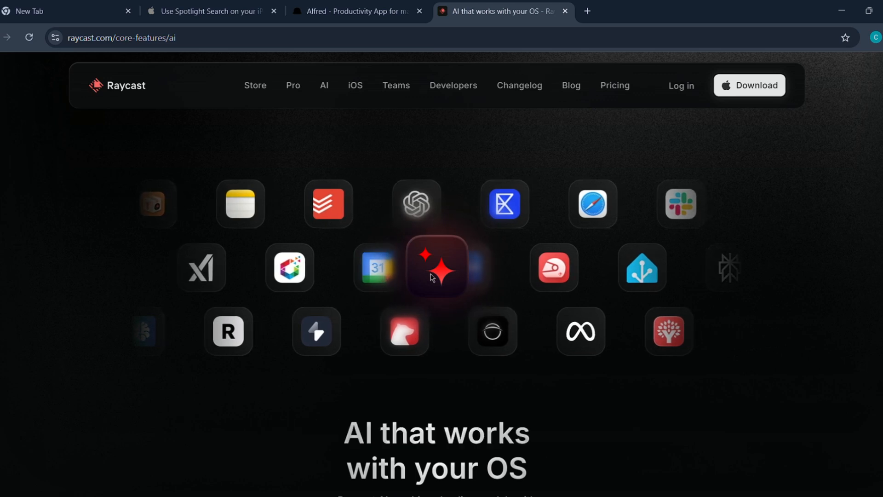
Step: Flip once more through Alfred and Spotlight, finishing on the Raycast AI page
click(365, 16)
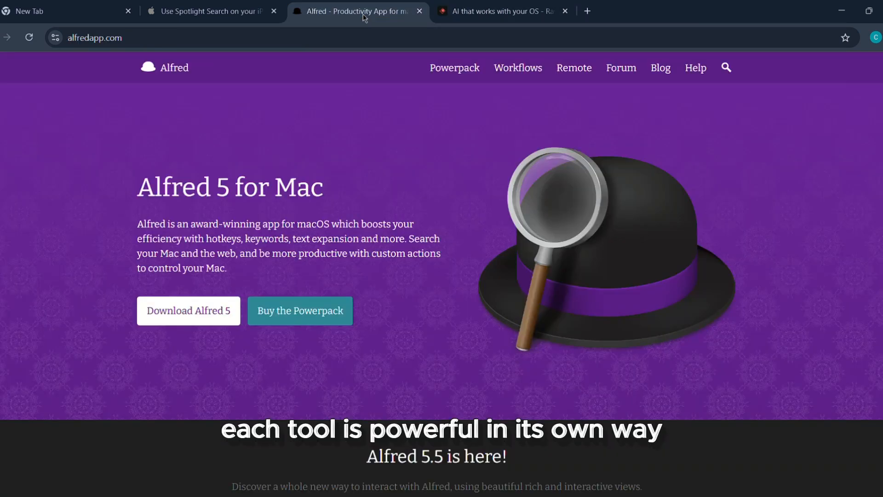
click(211, 11)
click(497, 11)
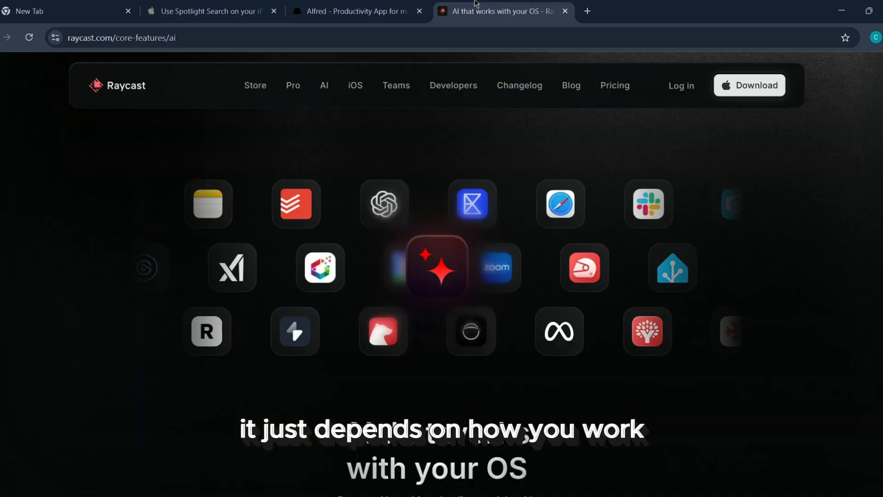